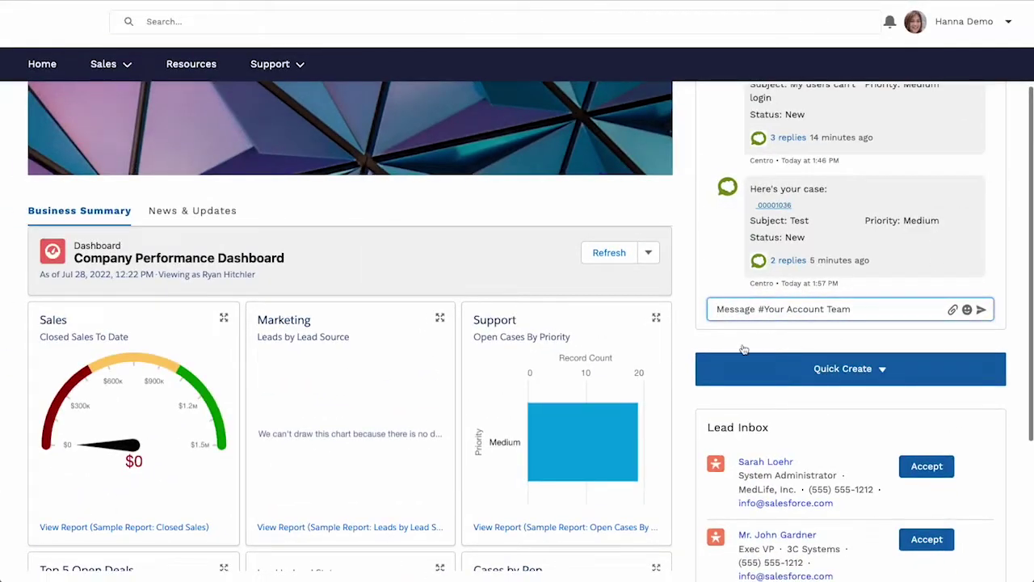
# After reviewing earlier messages, send 'Help my team member can't login!' to the Your Account Team channel
pyautogui.scroll(2, 743, 349)
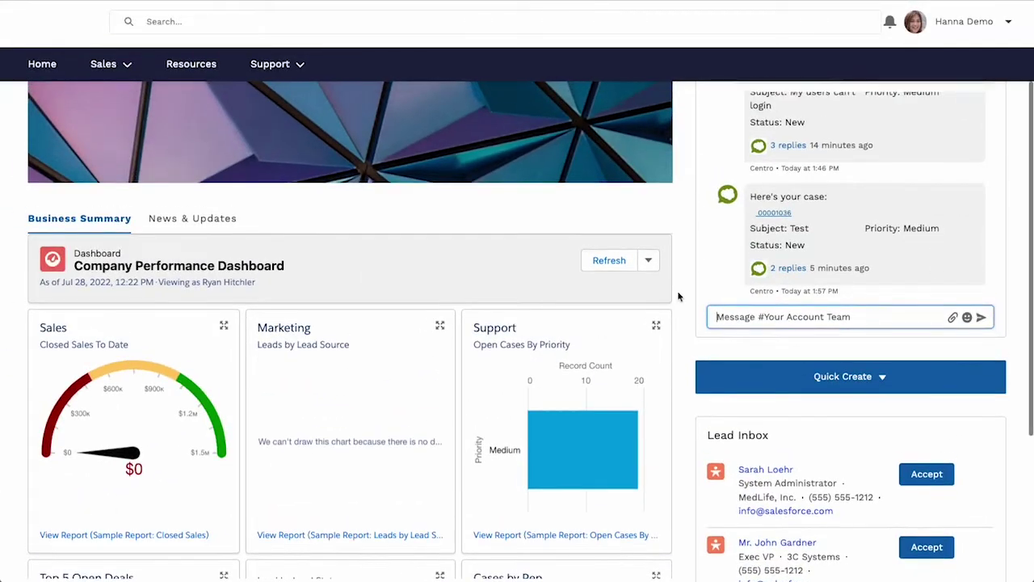
pyautogui.scroll(3, 735, 238)
pyautogui.scroll(4, 734, 237)
pyautogui.scroll(-8, 735, 239)
pyautogui.scroll(-1, 737, 240)
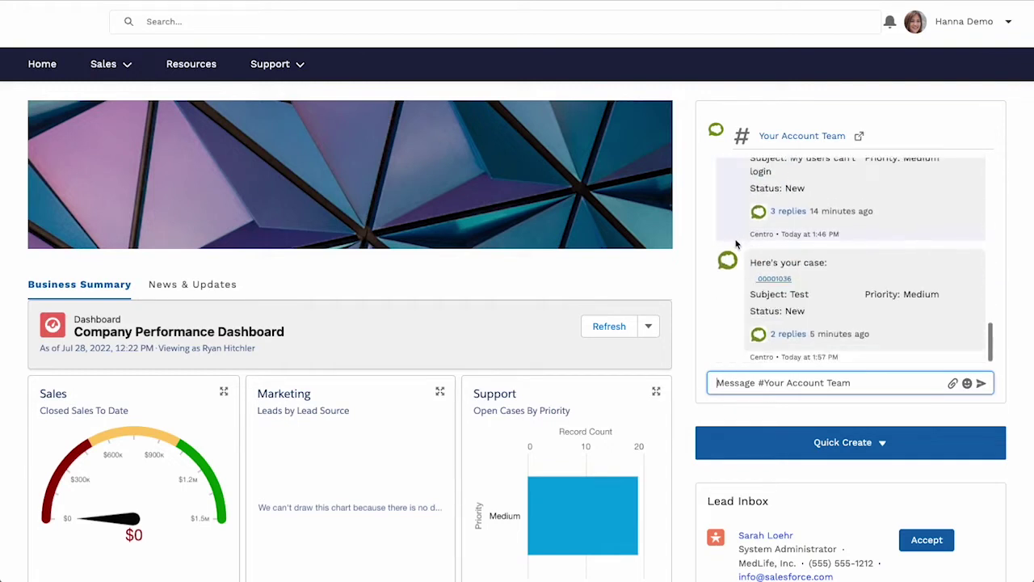
pyautogui.scroll(2, 674, 270)
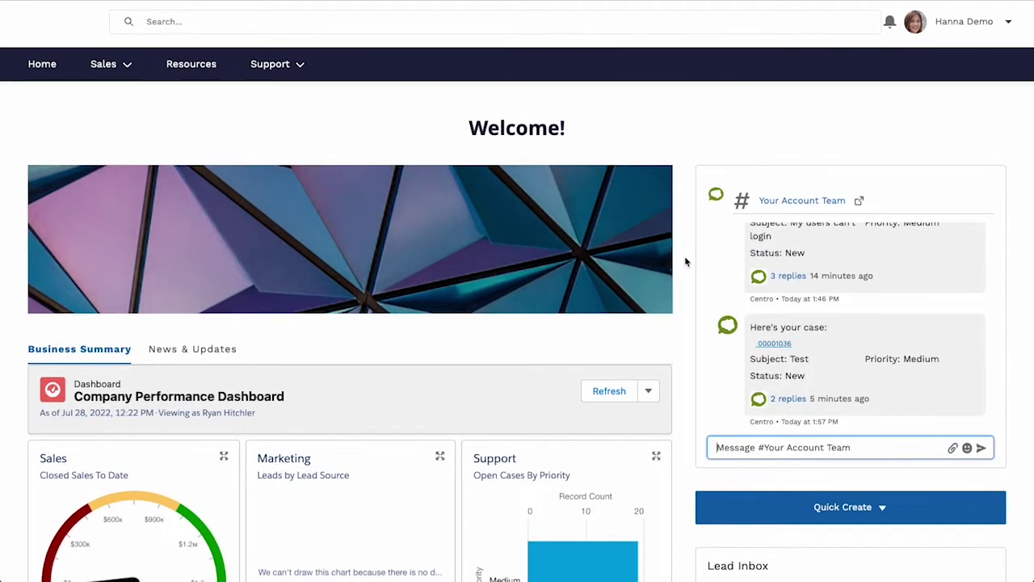
pyautogui.click(895, 447)
pyautogui.write('Help my te')
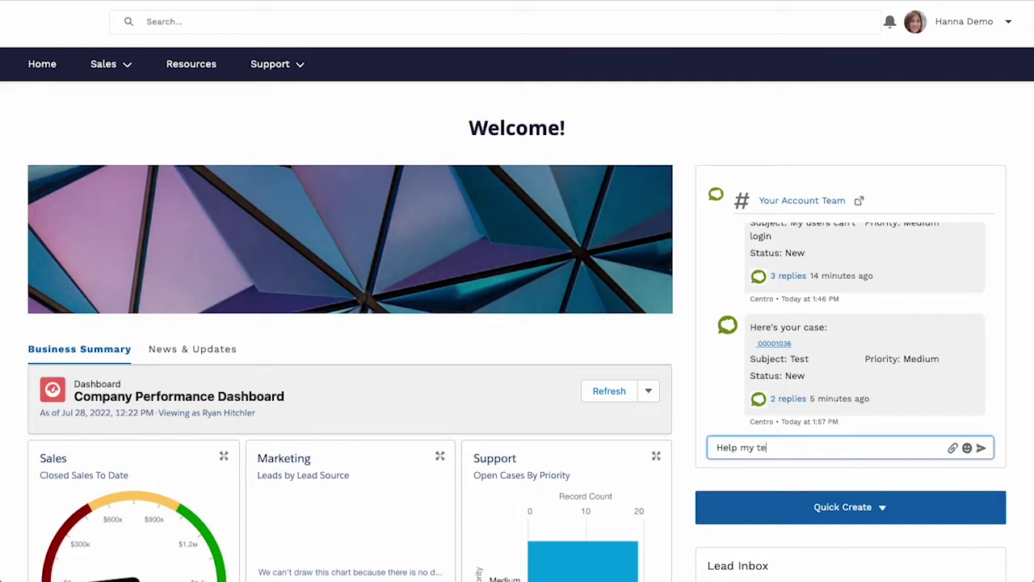
pyautogui.write("am member can't login")
pyautogui.press('Return')
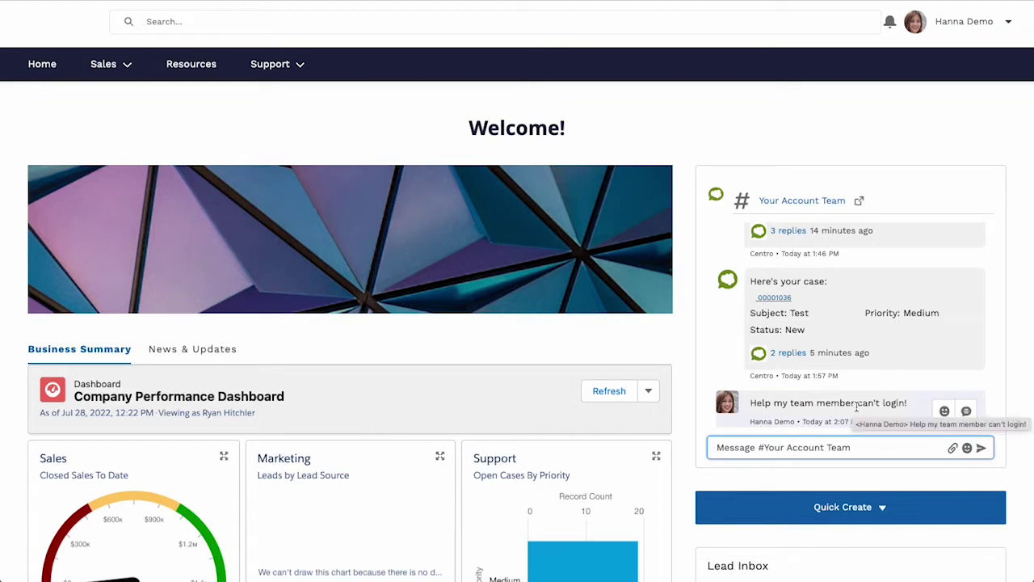
pyautogui.moveTo(897, 429)
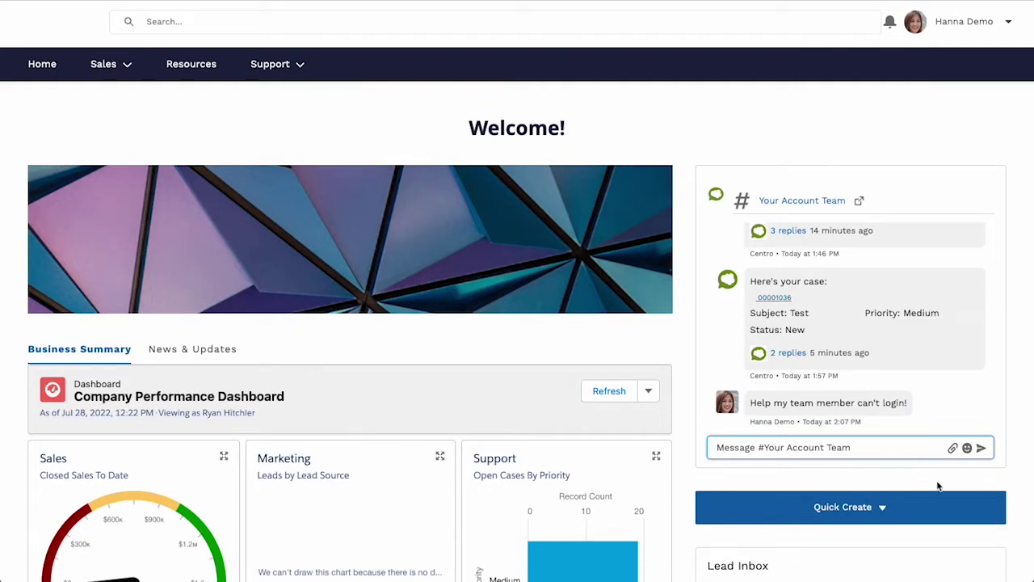
pyautogui.moveTo(905, 404)
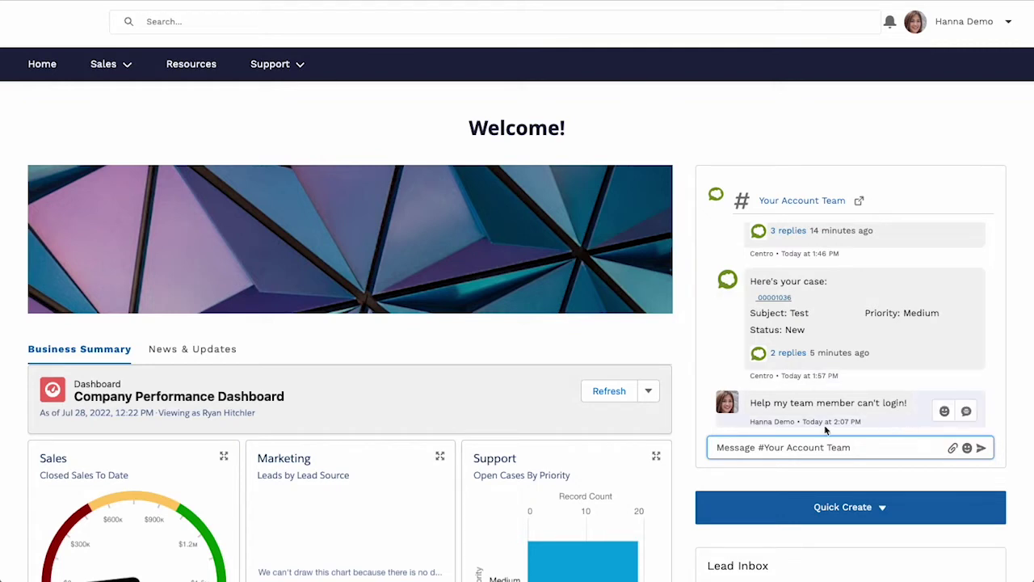
# Add a thumbs-up emoji to the chat message, then open and close the Upload File panel
pyautogui.click(968, 449)
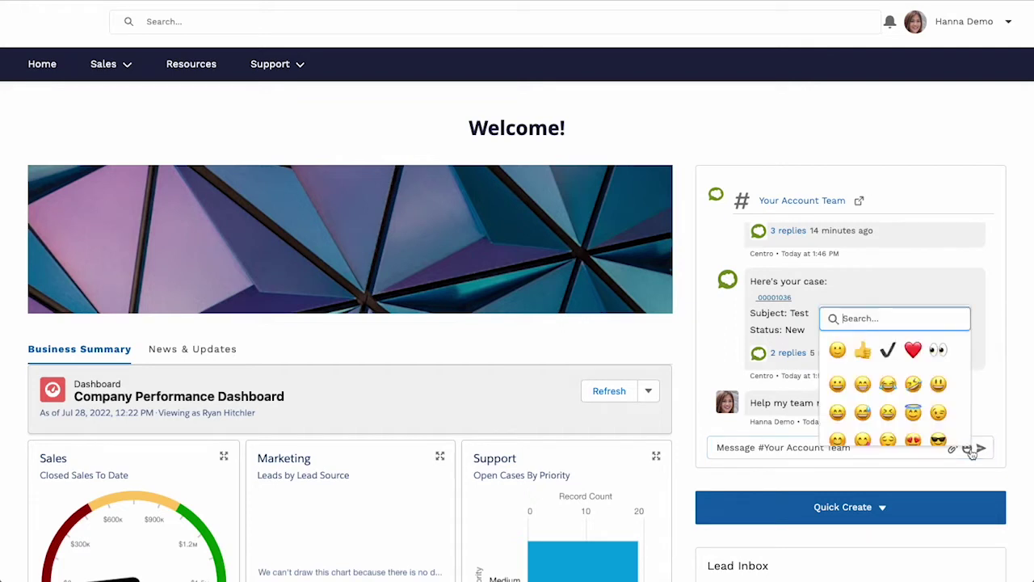
pyautogui.click(863, 355)
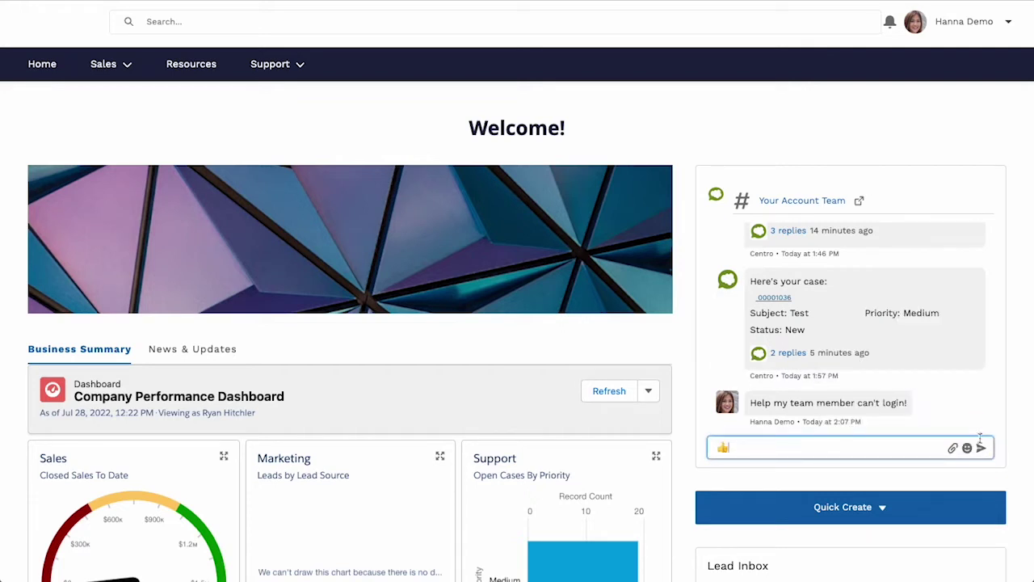
pyautogui.click(953, 449)
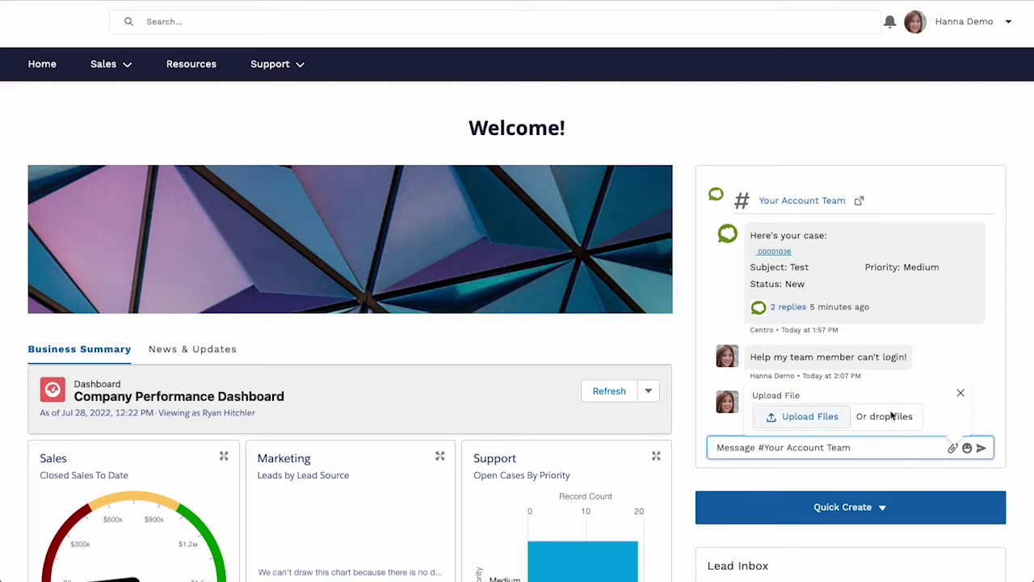
pyautogui.click(960, 394)
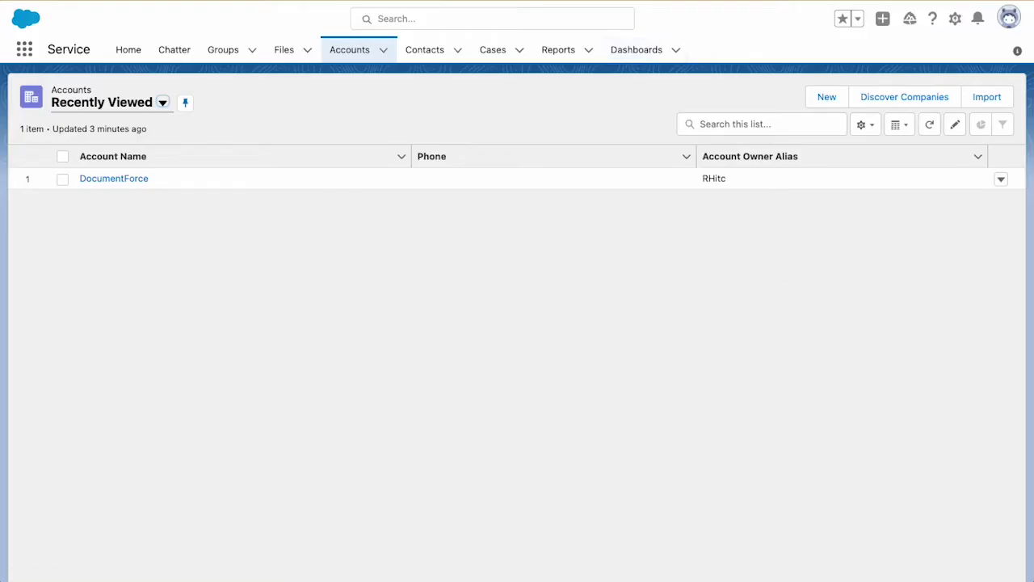
# In the DocumentForce account's ext_documentforce conversation, reply 'We're on, please create a Case'
pyautogui.click(106, 180)
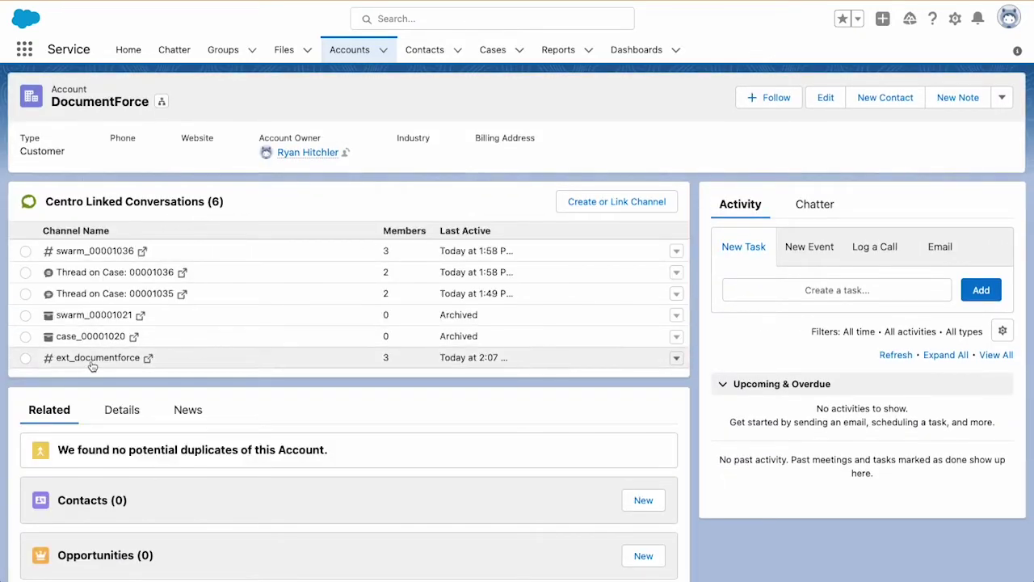
pyautogui.click(99, 365)
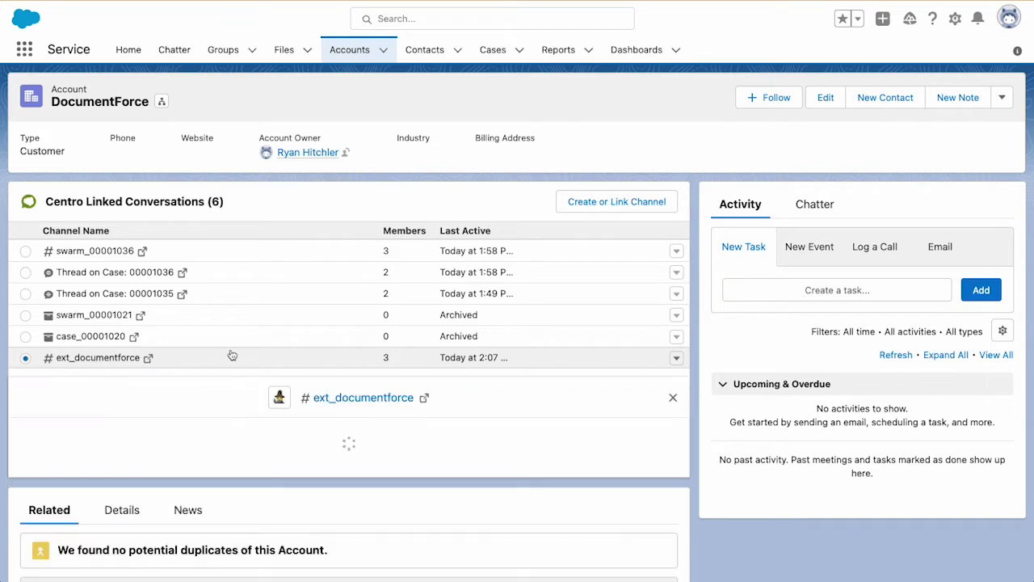
pyautogui.scroll(-3, 270, 333)
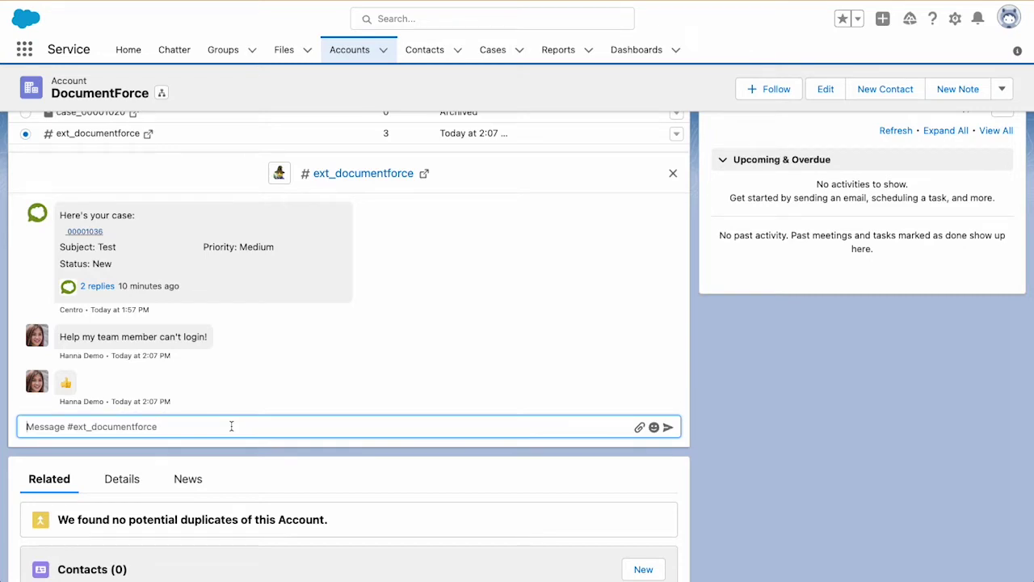
pyautogui.write("We're on")
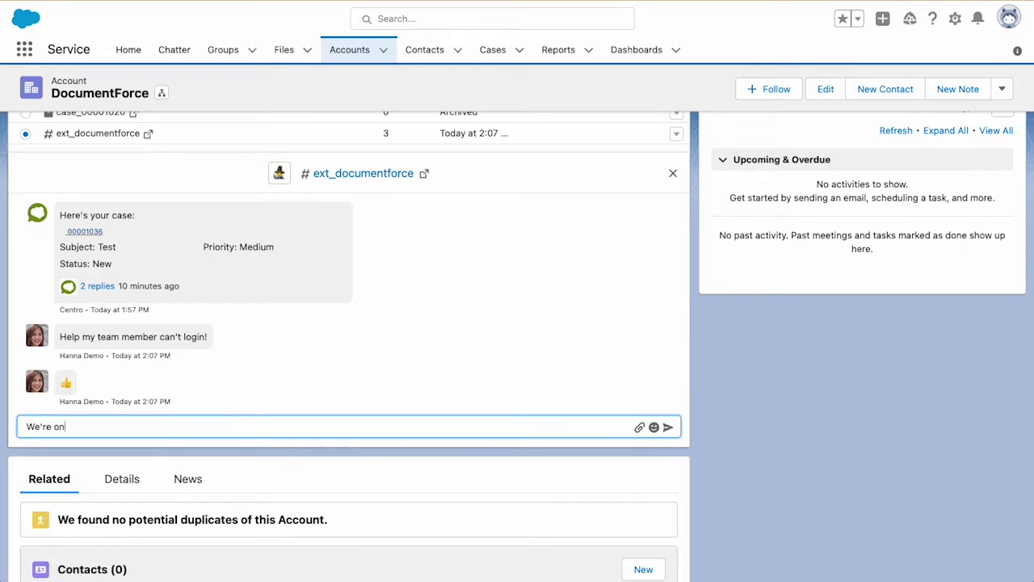
pyautogui.write(', please create a Case')
pyautogui.press('Return')
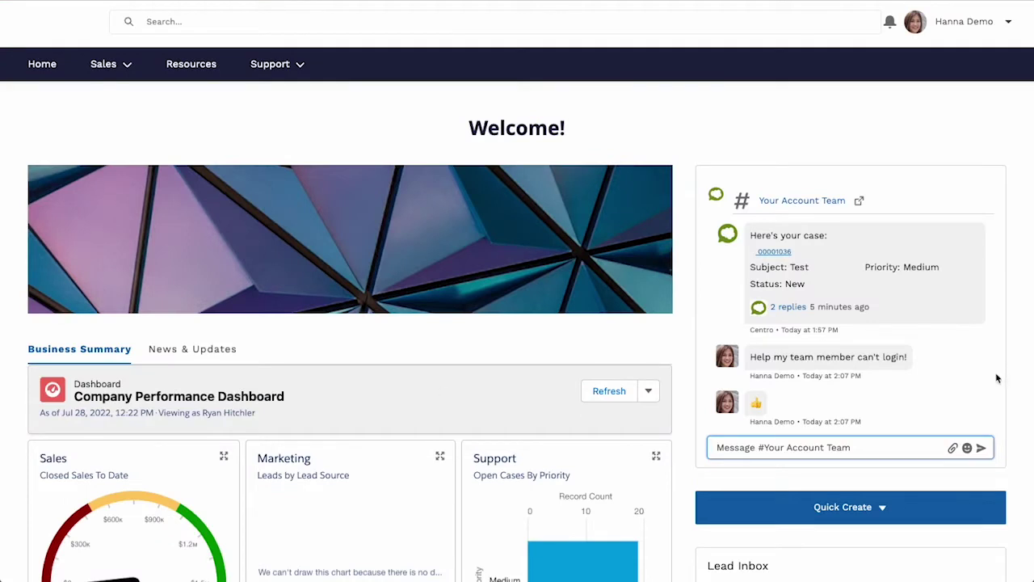
# Jump to the unread reply 'We're on, please create a Case' in the portal's account team chat
pyautogui.moveTo(962, 380)
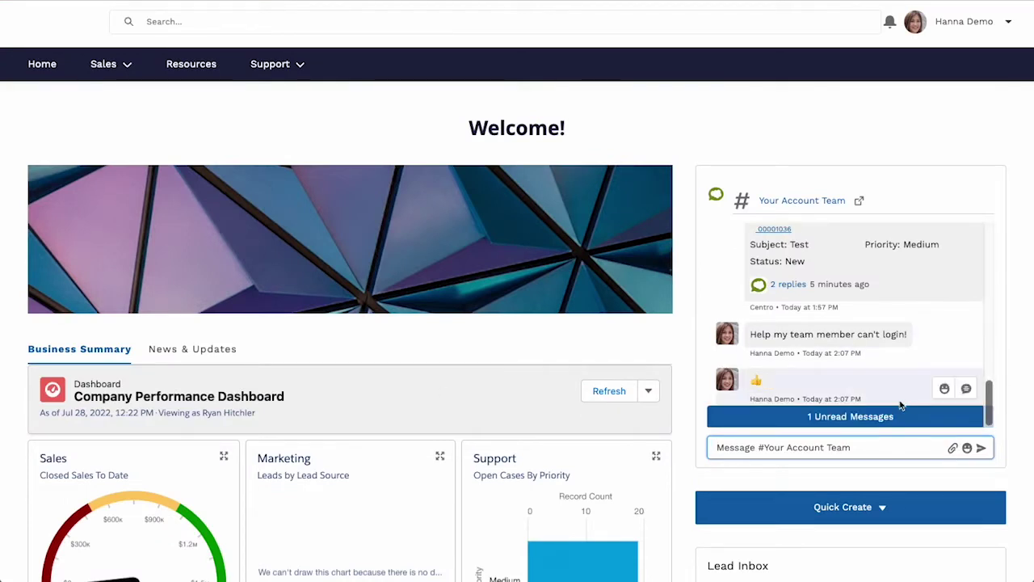
pyautogui.click(841, 415)
pyautogui.moveTo(791, 344)
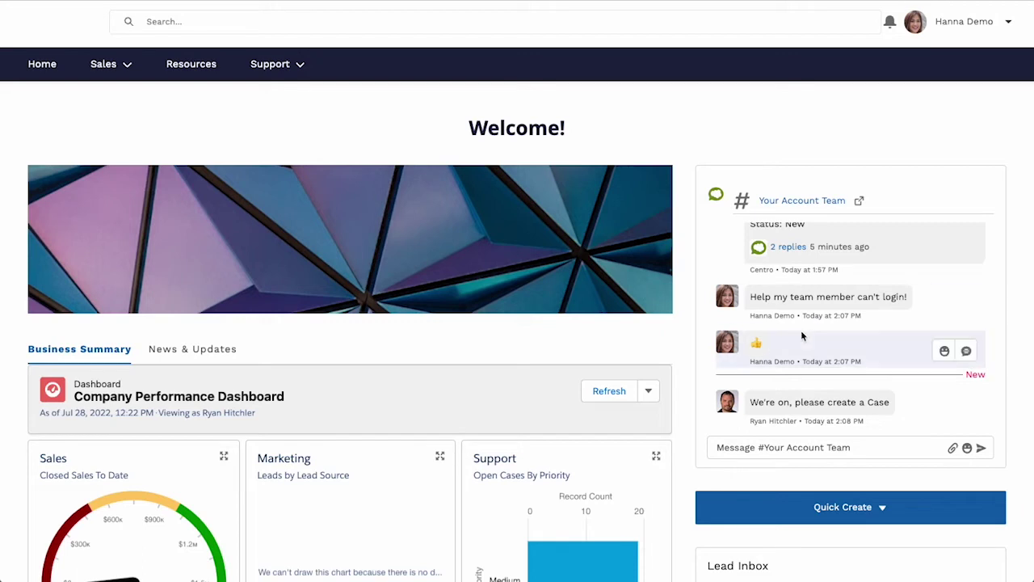
pyautogui.moveTo(747, 416)
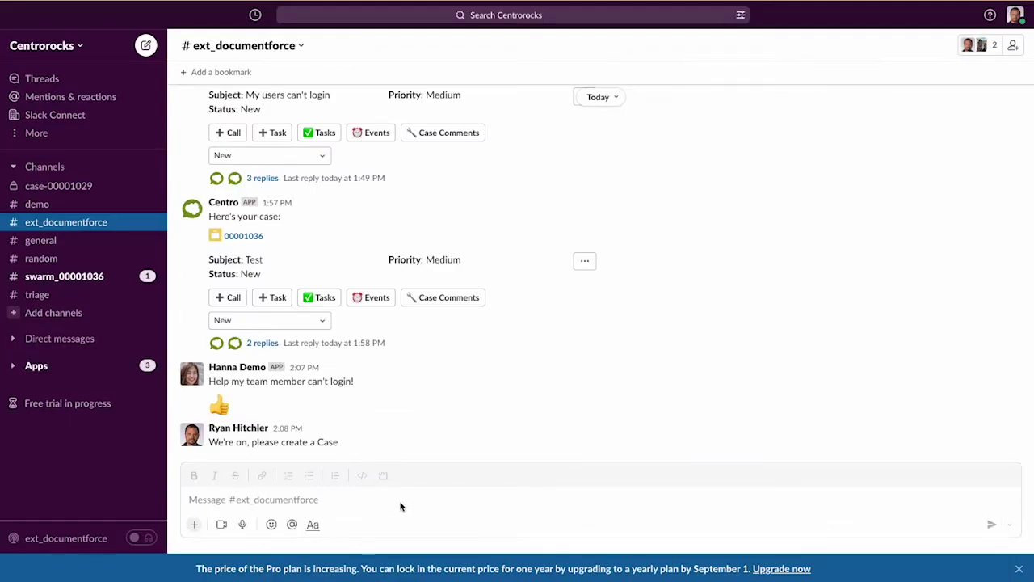
# Post 'Happy to help!' in Slack's #ext_documentforce channel
pyautogui.click(369, 503)
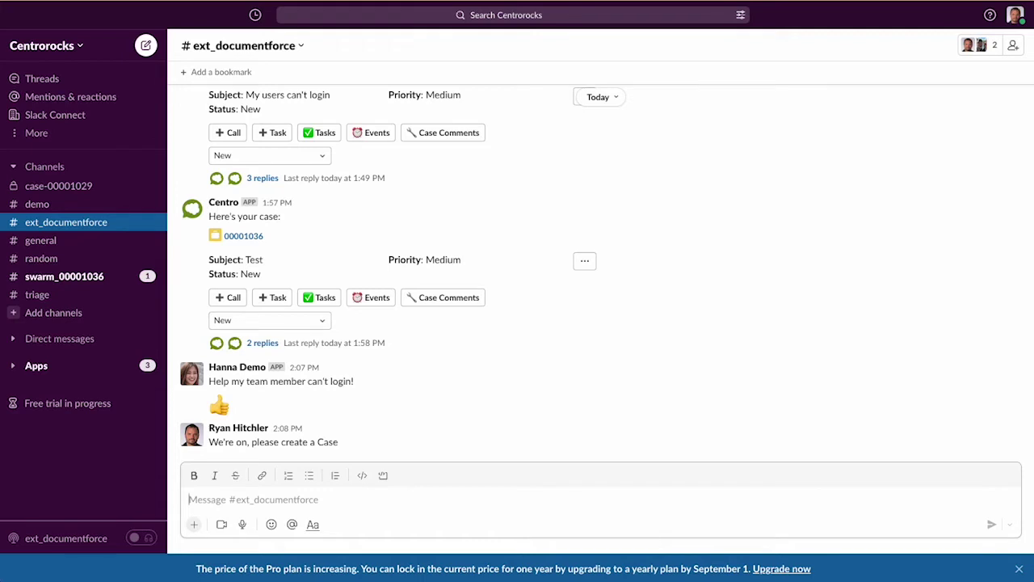
pyautogui.write('Happy to help!')
pyautogui.press('Return')
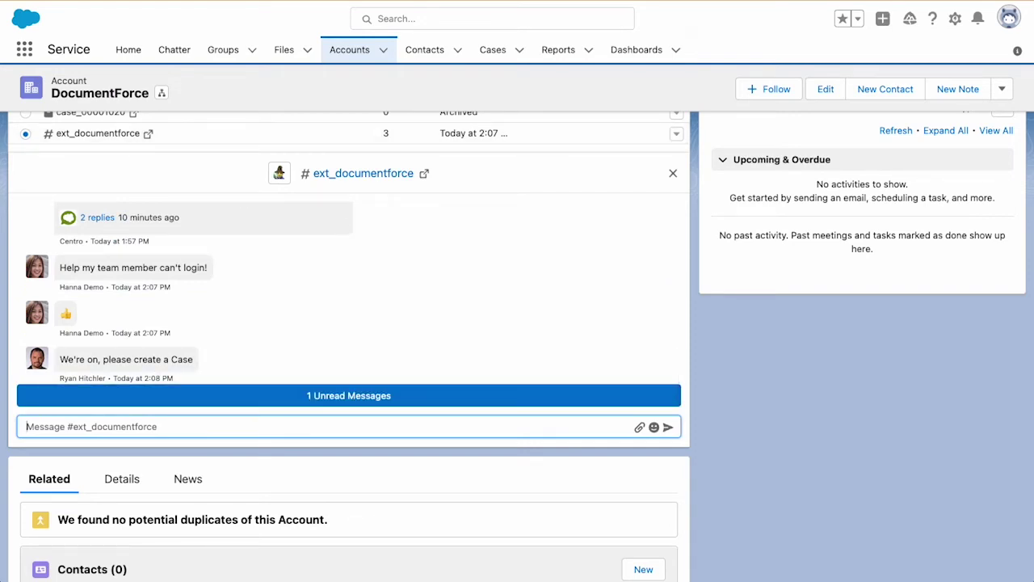
# Reveal the unread 'Happy to help!' reply, then go to the portal's Support > Cases page
pyautogui.click(327, 396)
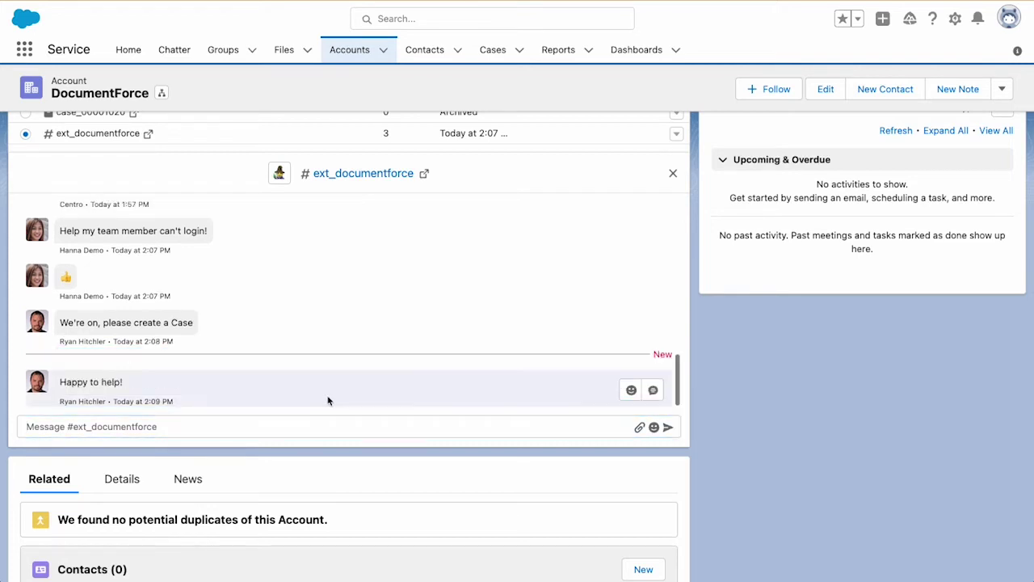
pyautogui.scroll(1, 408, 323)
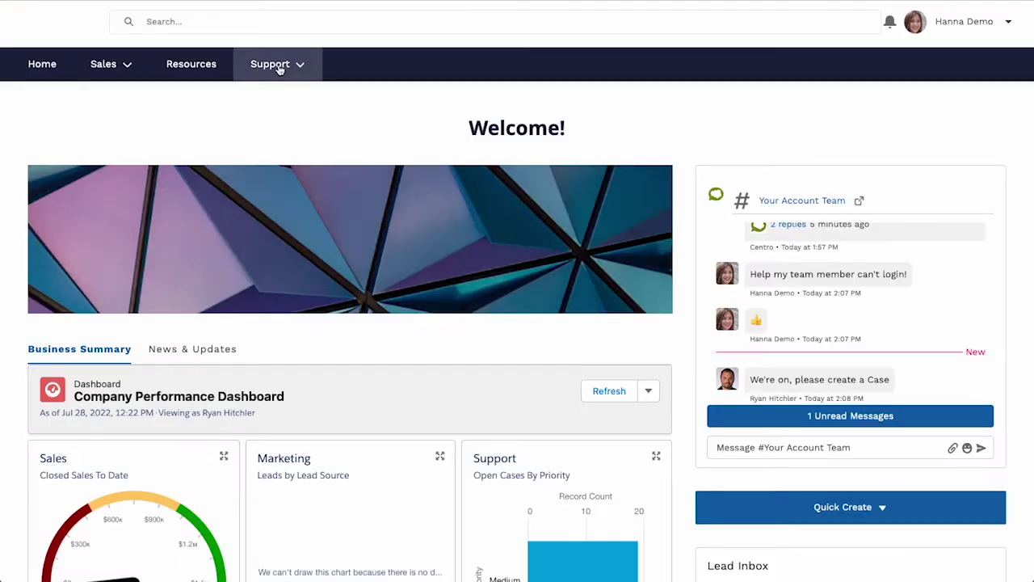
pyautogui.click(279, 64)
pyautogui.click(273, 100)
pyautogui.click(297, 172)
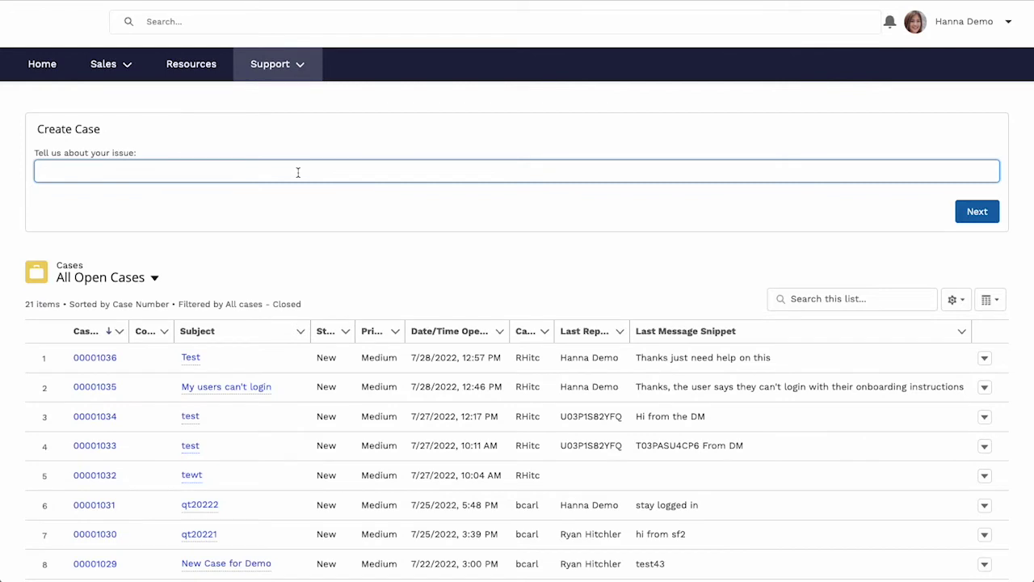
# Submit a new case 'My teammate can't login!' and open its record, case 00001037
pyautogui.write("My teammate can't login!")
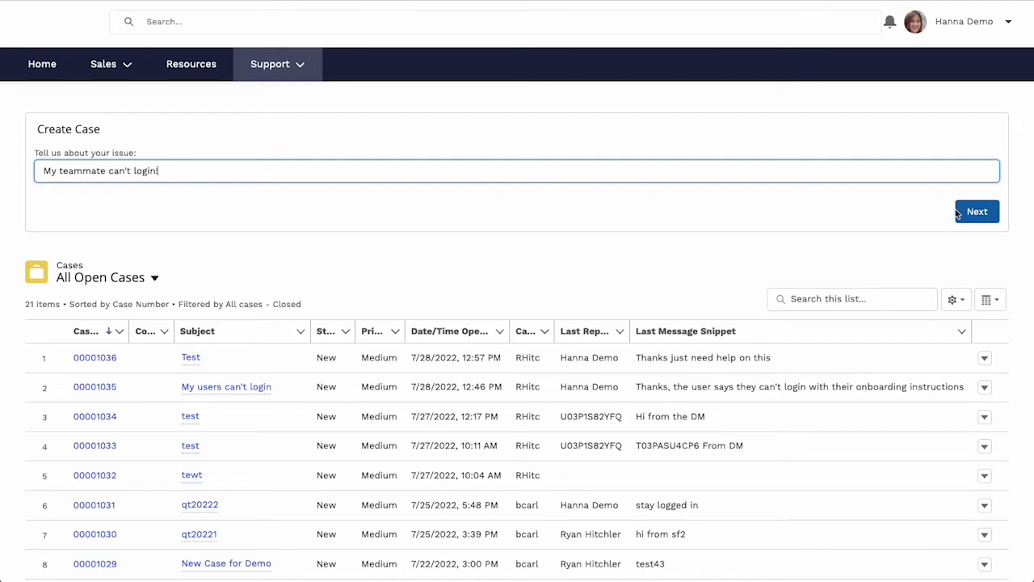
pyautogui.click(963, 214)
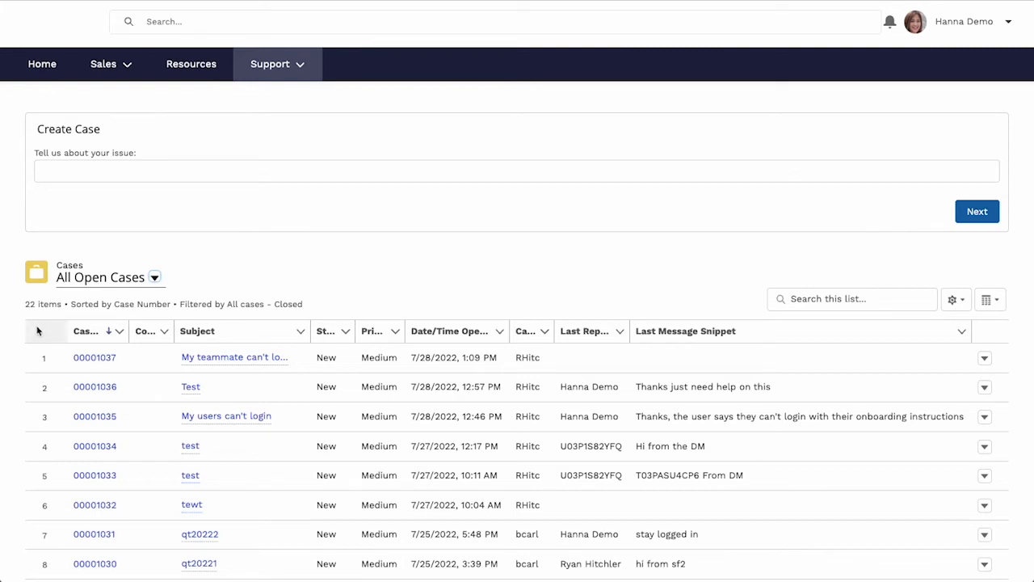
pyautogui.click(103, 359)
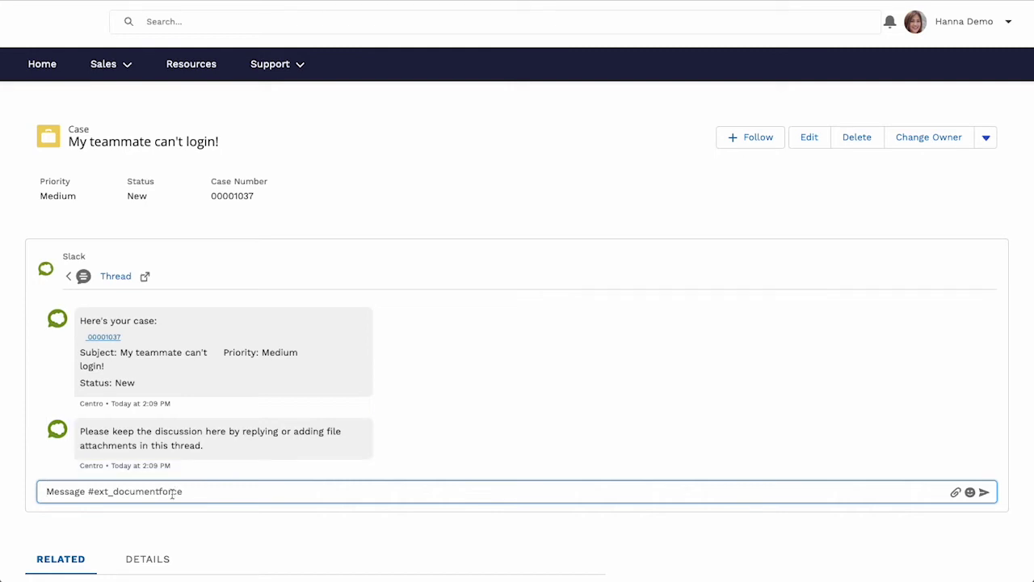
# Post 'Help my teammate!' in case 00001037's Slack thread
pyautogui.write('Help my teammate!')
pyautogui.press('Return')
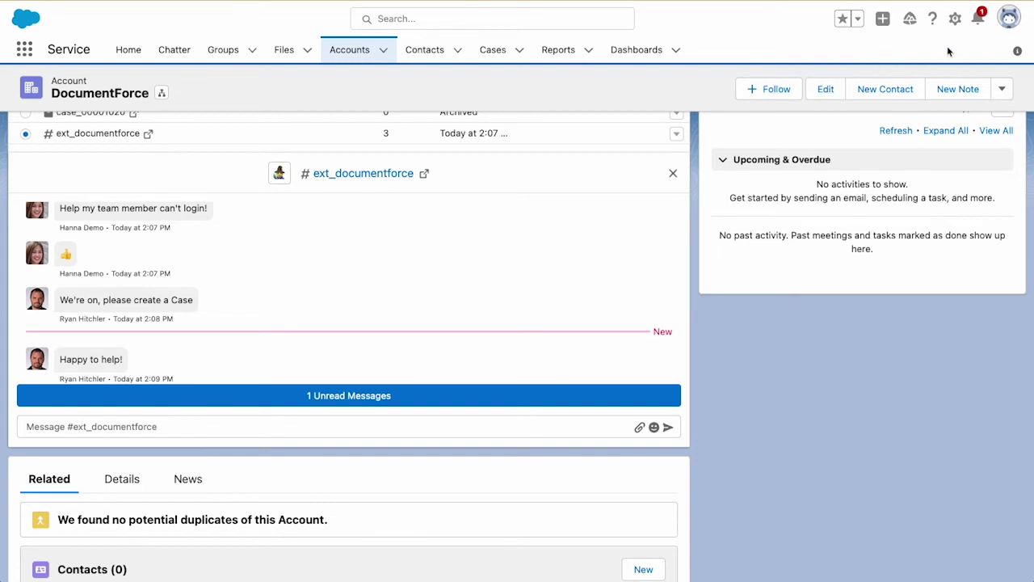
# Open case 00001037 from its notification alert and reply in its Thread on Case that the team is on it
pyautogui.click(981, 20)
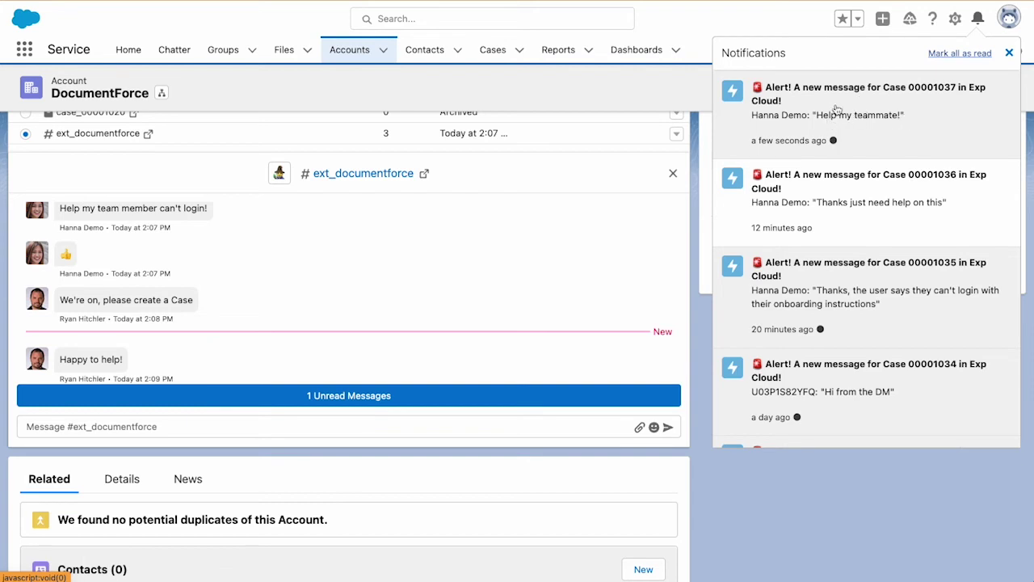
pyautogui.click(851, 111)
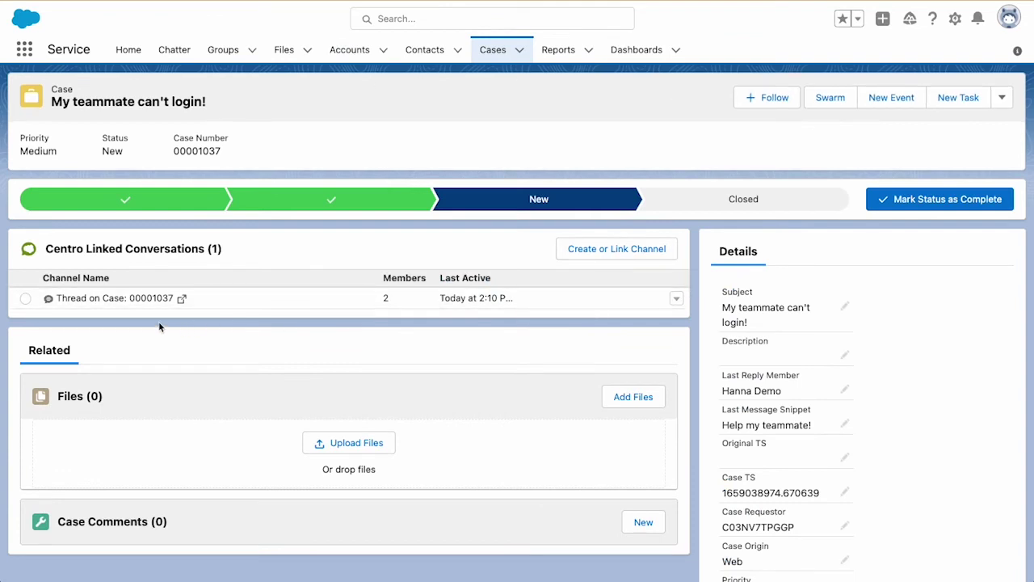
pyautogui.click(129, 303)
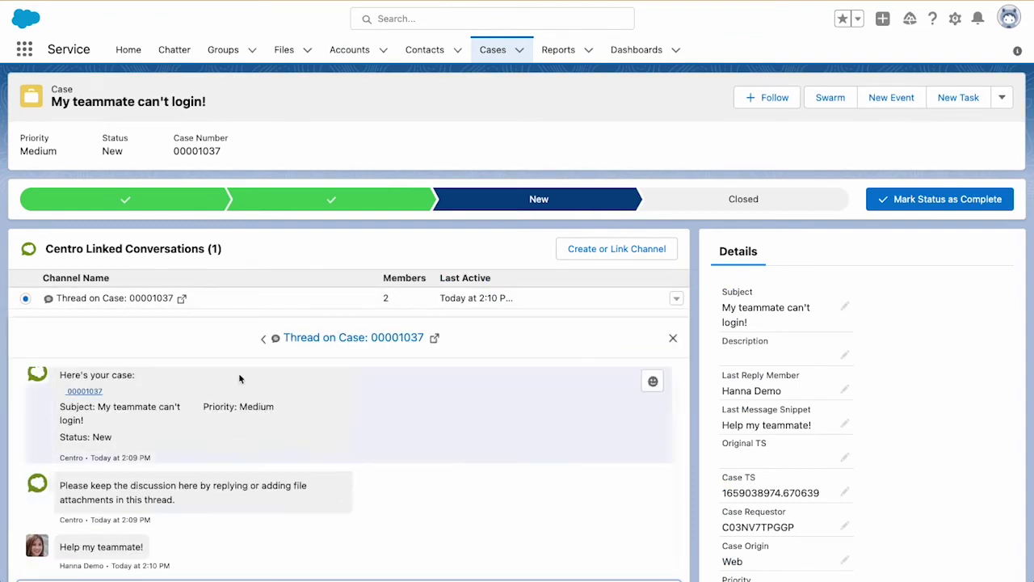
pyautogui.scroll(-2, 192, 489)
pyautogui.write('W')
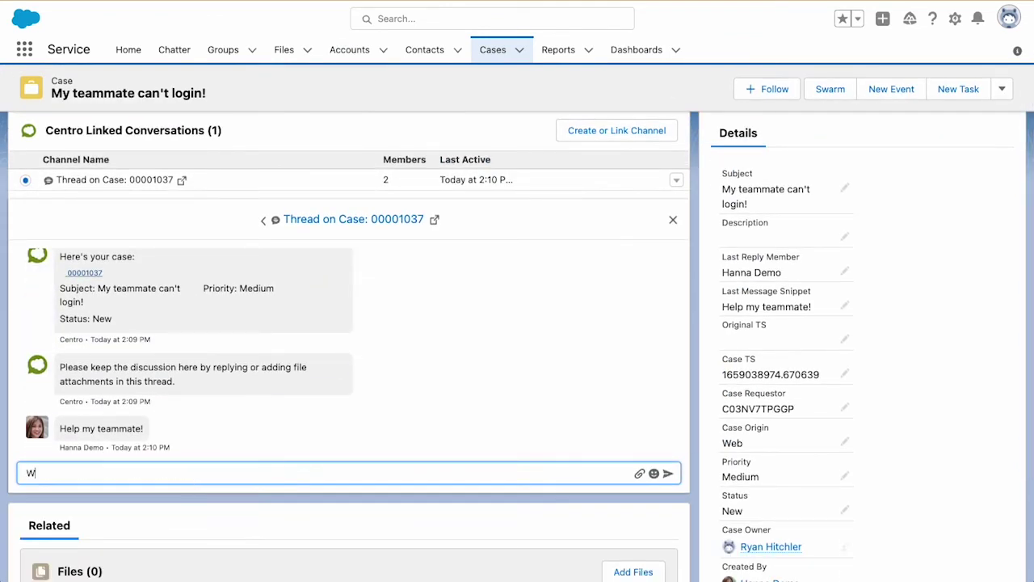
pyautogui.write("e're on i")
pyautogui.press('Return')
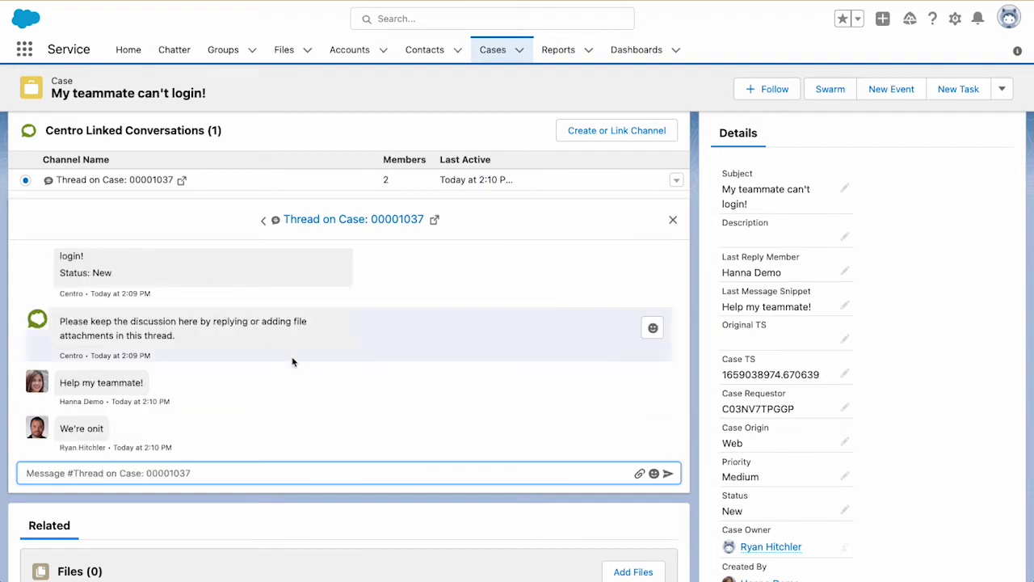
pyautogui.scroll(2, 295, 360)
pyautogui.scroll(1, 291, 361)
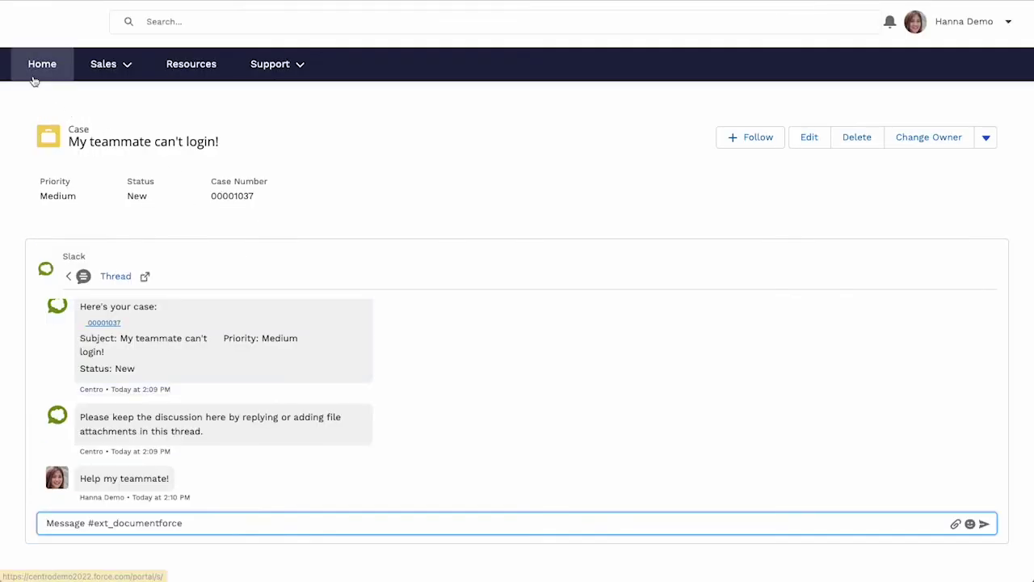
# From the portal Home page, read the case message's 3-reply thread, then return to Your Account Team
pyautogui.click(35, 73)
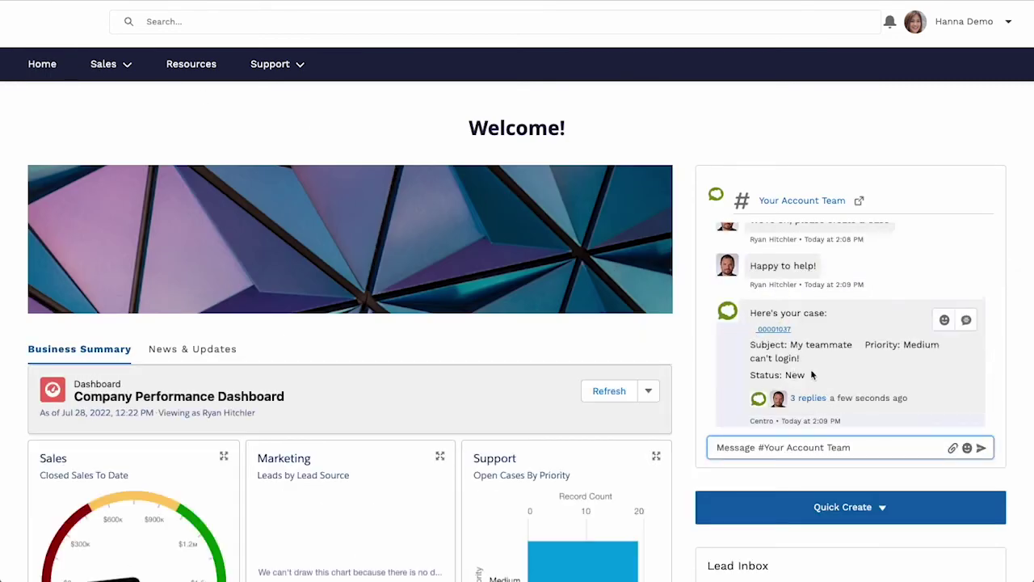
pyautogui.click(808, 397)
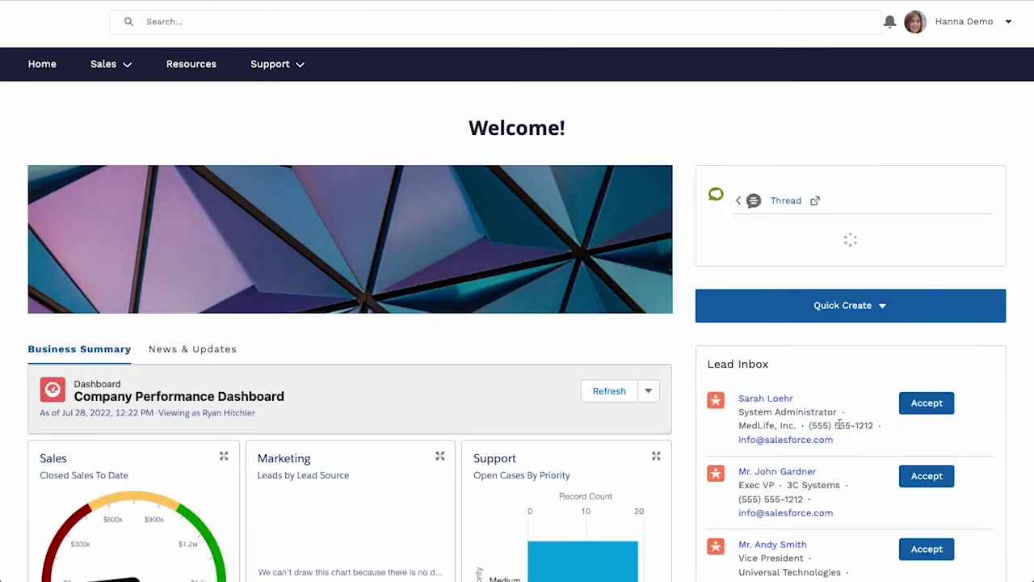
pyautogui.scroll(2, 815, 368)
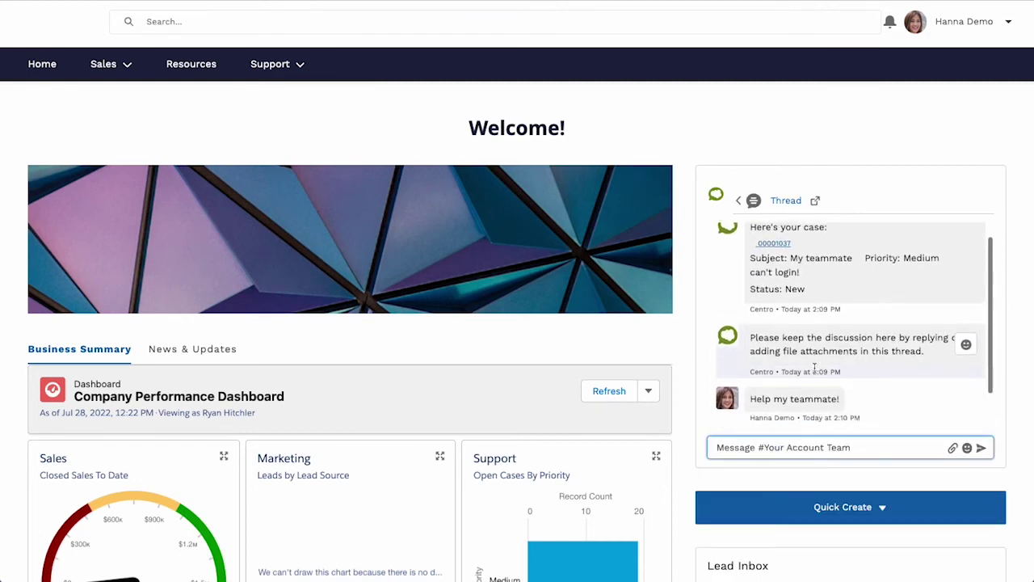
pyautogui.scroll(-2, 814, 368)
pyautogui.click(738, 201)
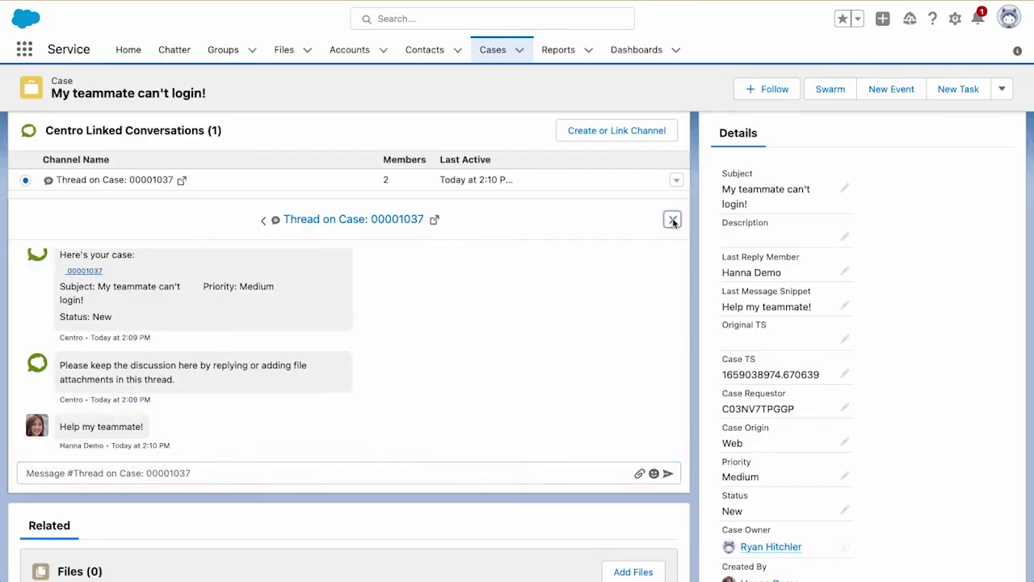
# Close the Thread on Case panel and return to the top of case 00001037's record page
pyautogui.click(673, 219)
pyautogui.scroll(2, 336, 230)
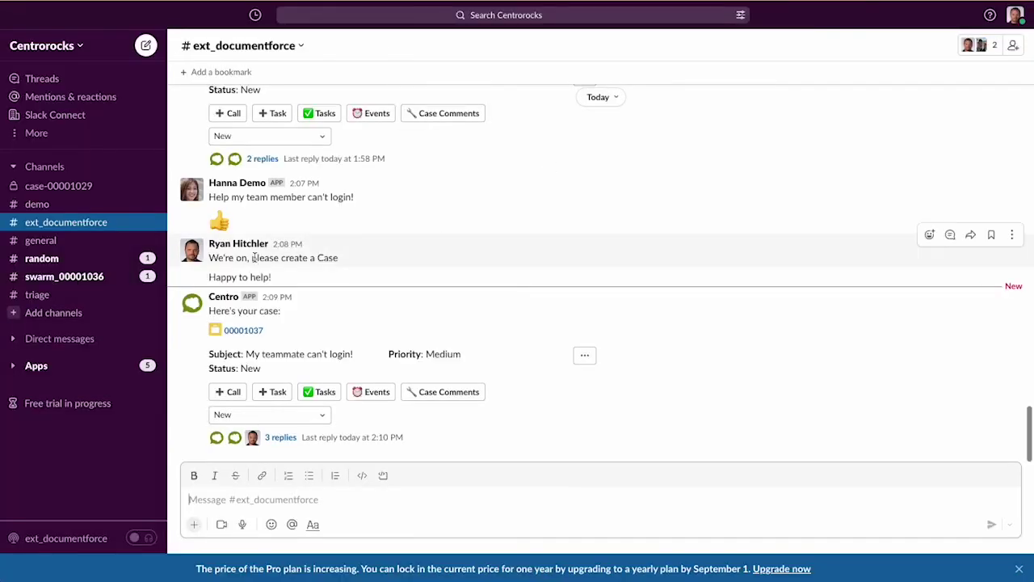
# Open the 3 replies on the case 00001037 message in #ext_documentforce
pyautogui.click(281, 437)
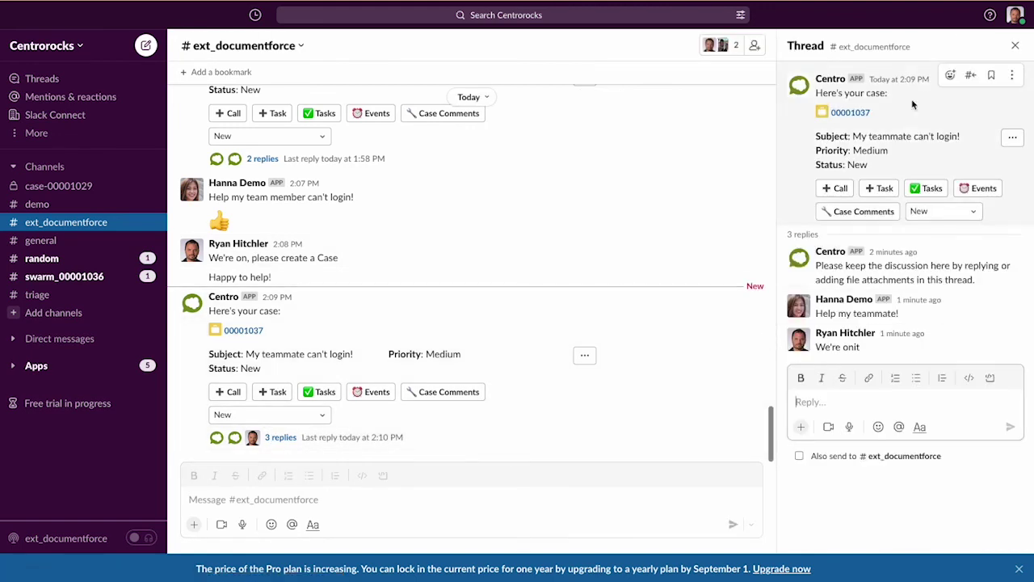